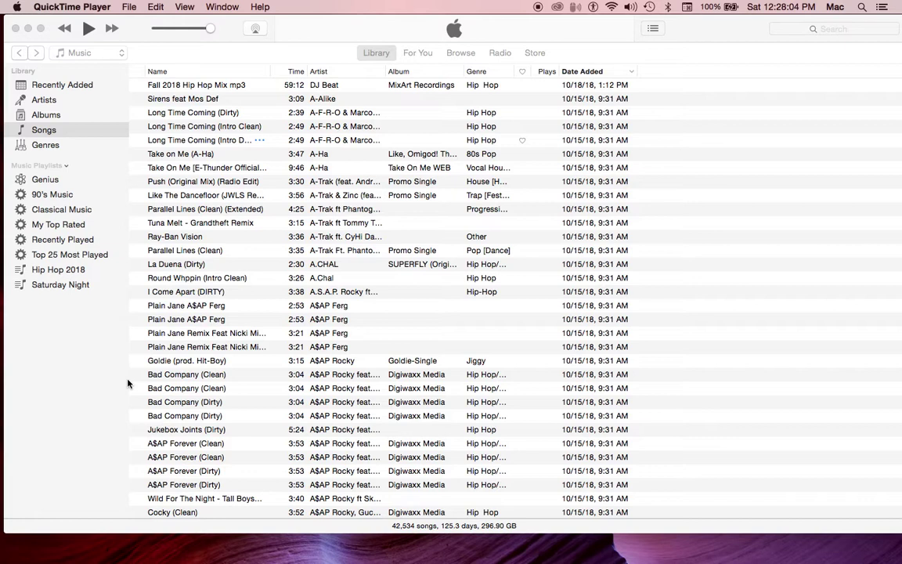
# View the DJ Music Library EXT drive in Finder (only Backups.backupdb), then return to iTunes
pyautogui.moveTo(74, 552)
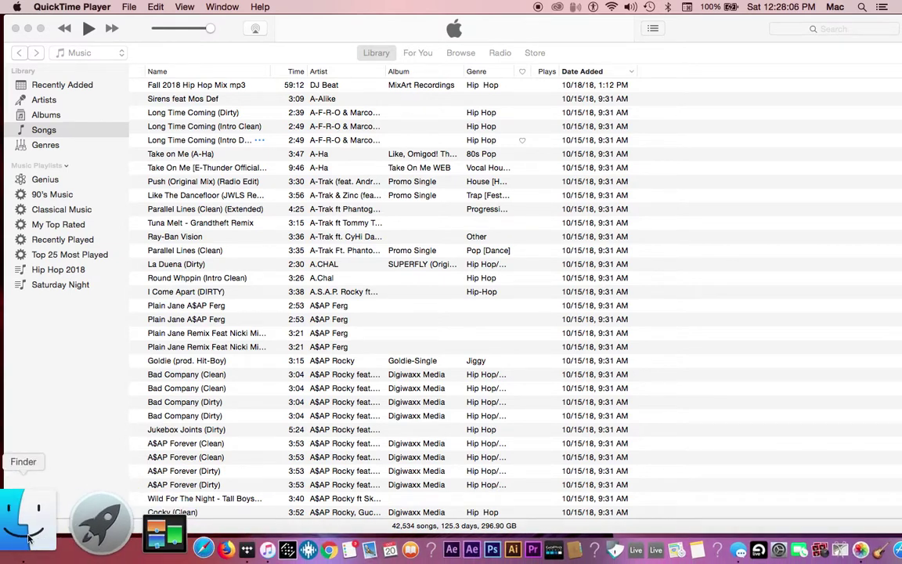
pyautogui.click(28, 537)
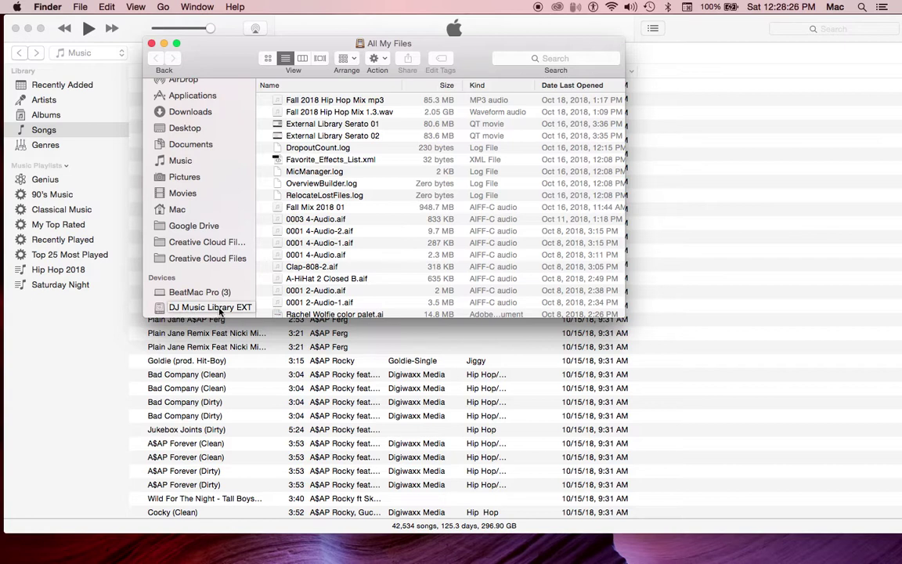
pyautogui.click(220, 309)
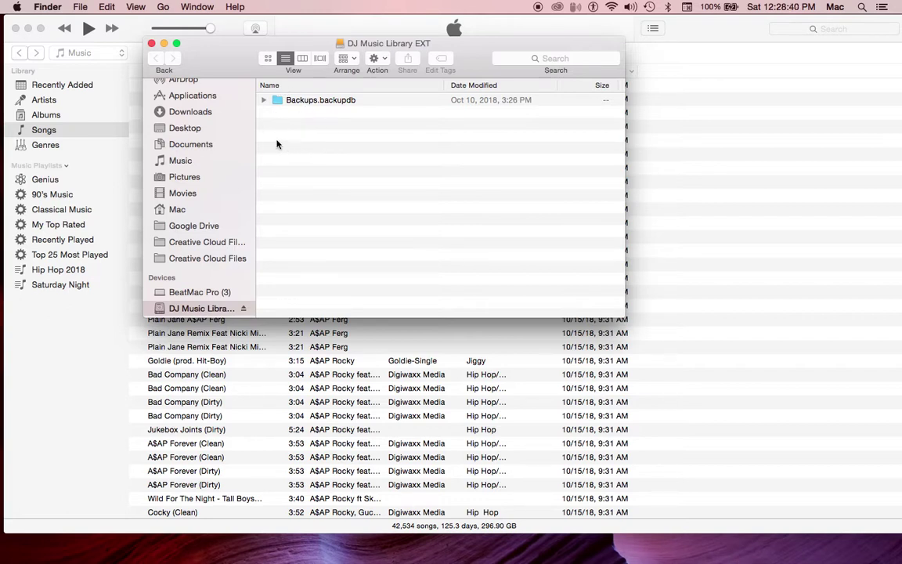
pyautogui.click(229, 33)
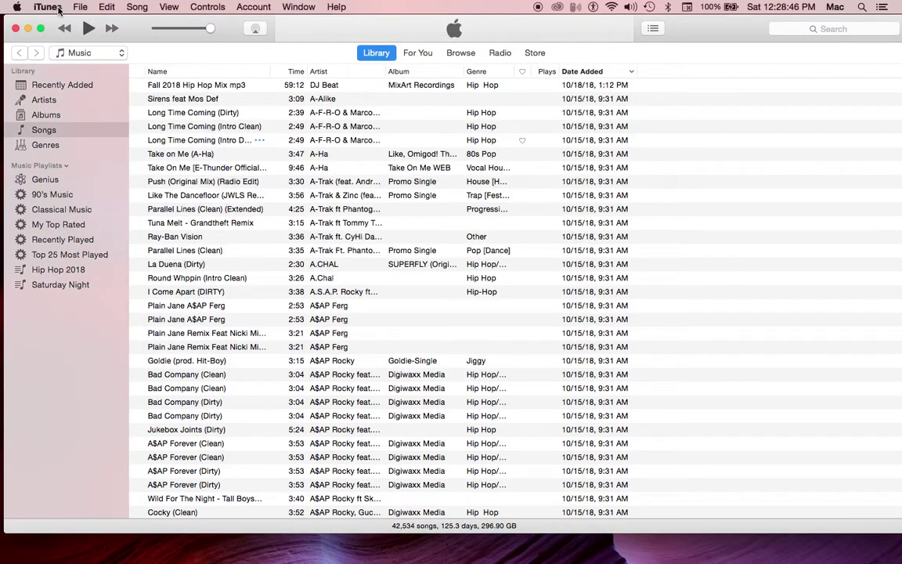
# In Advanced preferences, change the iTunes Media folder location to the DJ Music Library EXT drive
pyautogui.click(59, 10)
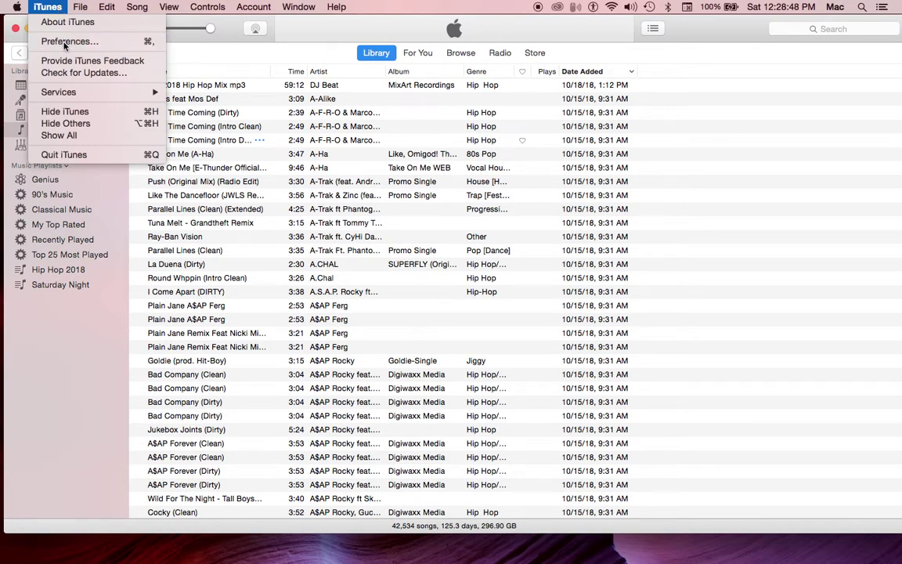
pyautogui.click(64, 43)
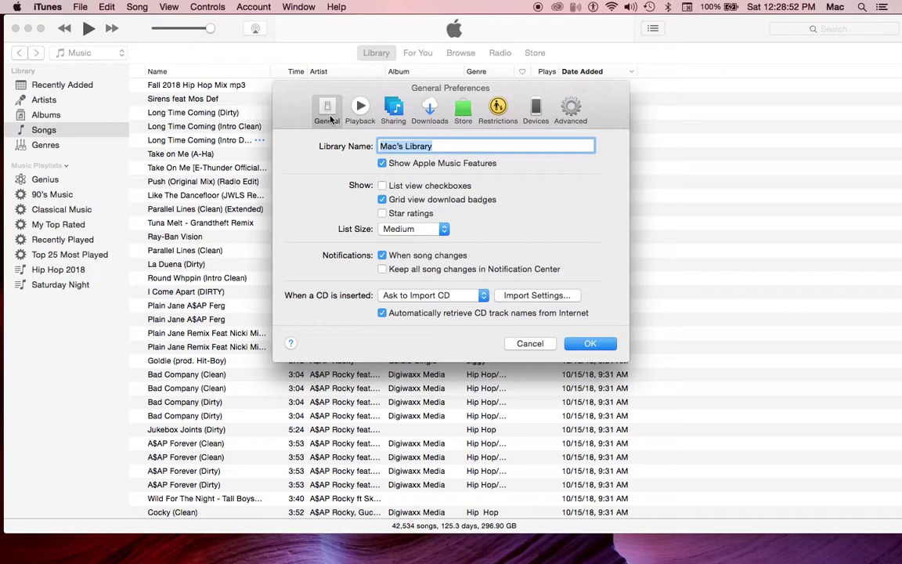
pyautogui.click(570, 108)
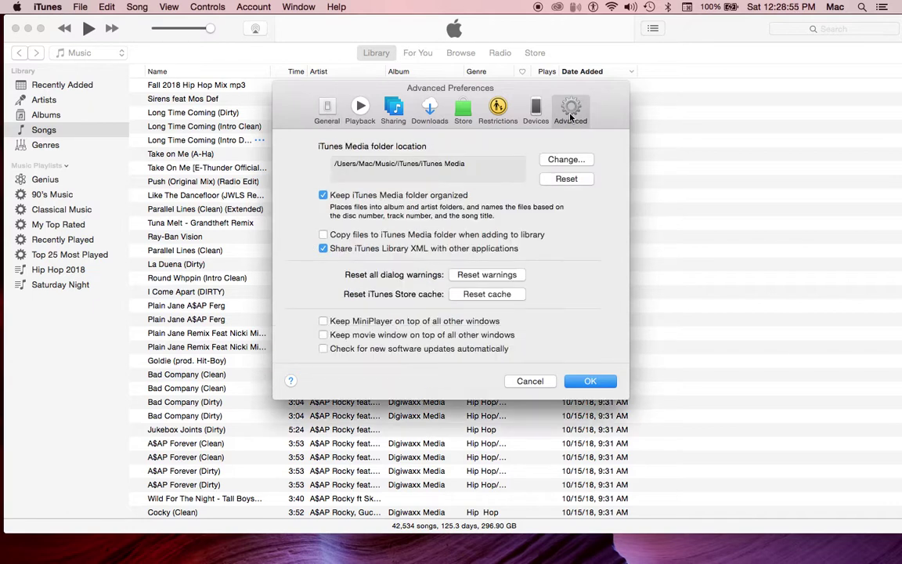
pyautogui.click(568, 161)
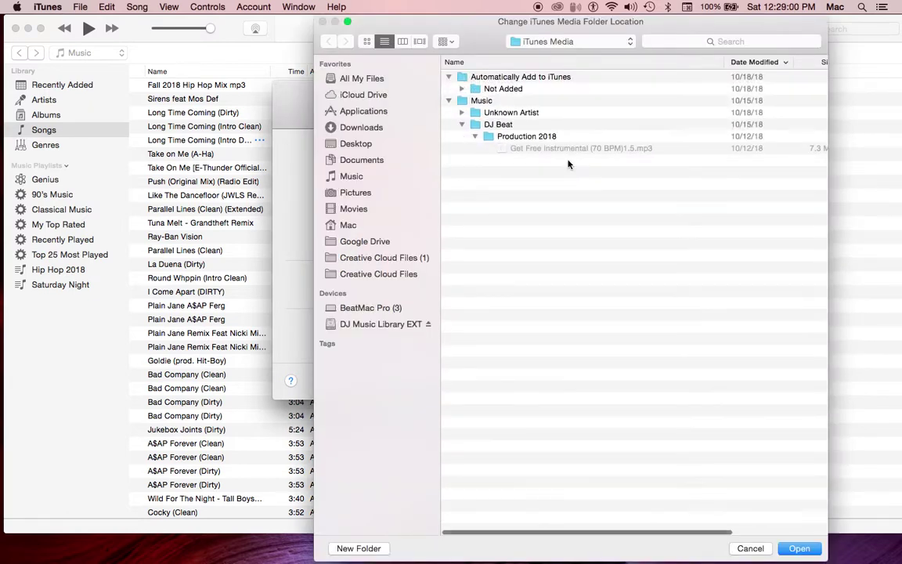
pyautogui.click(377, 325)
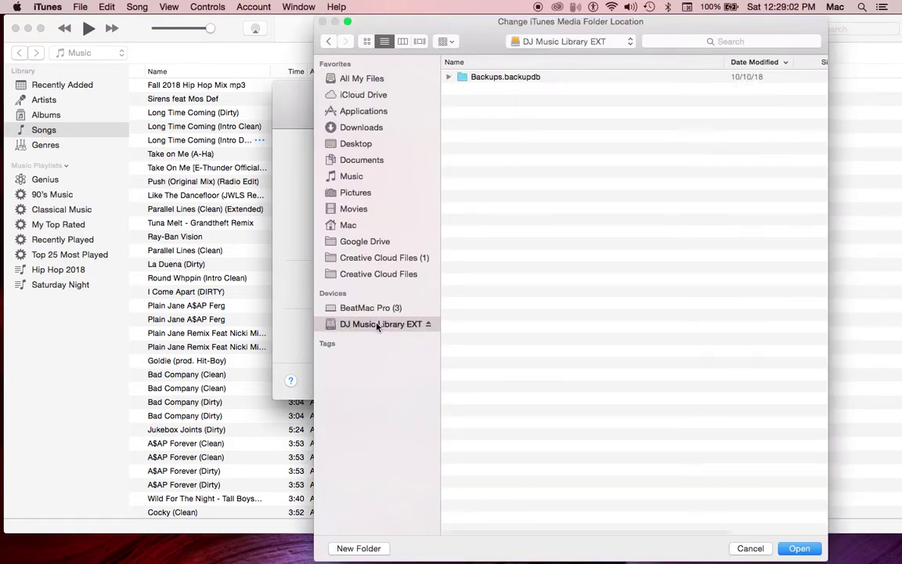
pyautogui.click(800, 549)
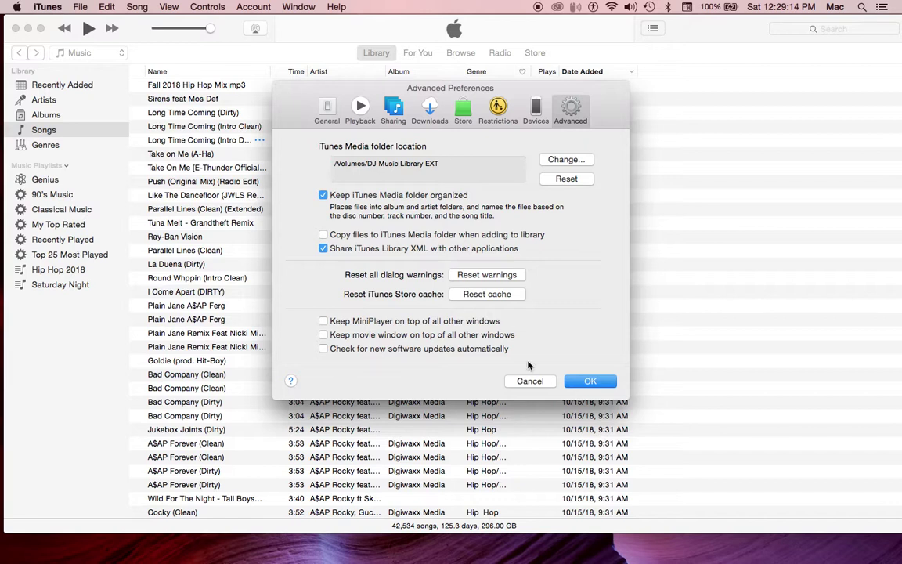
pyautogui.click(595, 382)
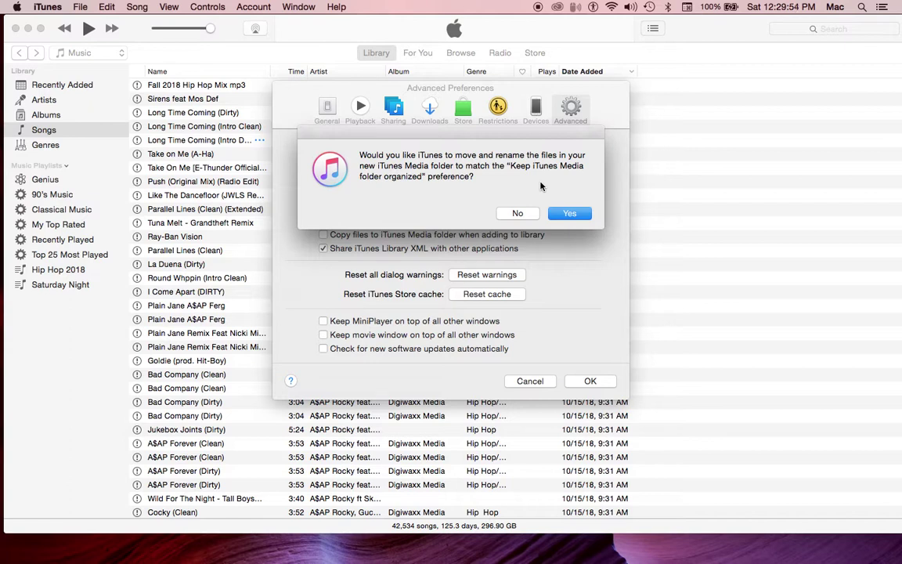
# Agree to move and rename library files into the organized media folder on the drive
pyautogui.click(566, 215)
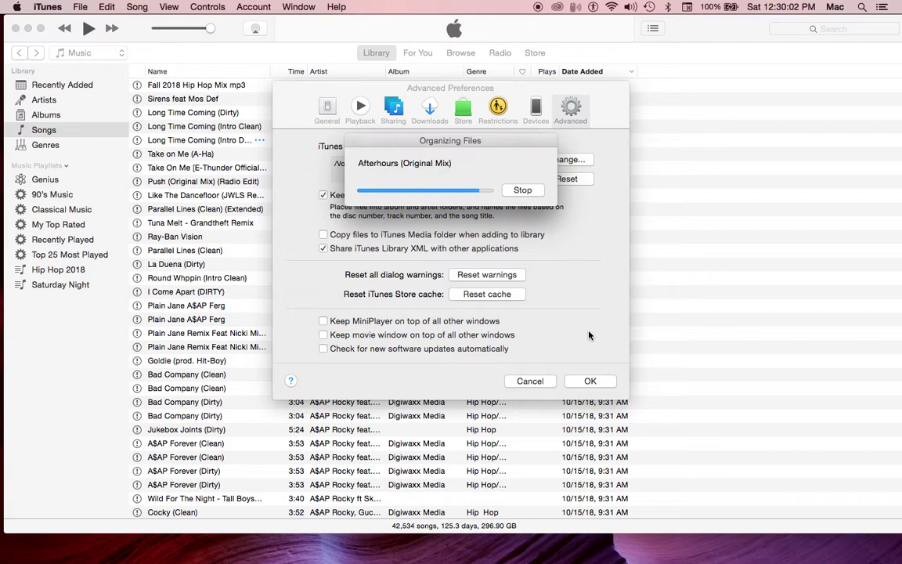
# Close preferences and play 'Cinema (Skrillex Remix) (Dave Scorp Edit)', dismissing the missing-file alert
pyautogui.click(589, 380)
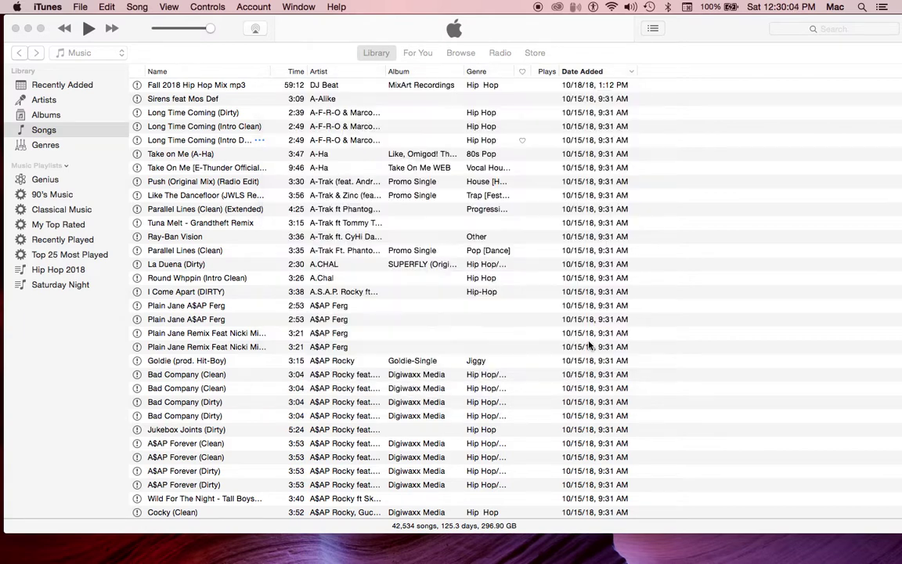
pyautogui.scroll(-20, 235, 141)
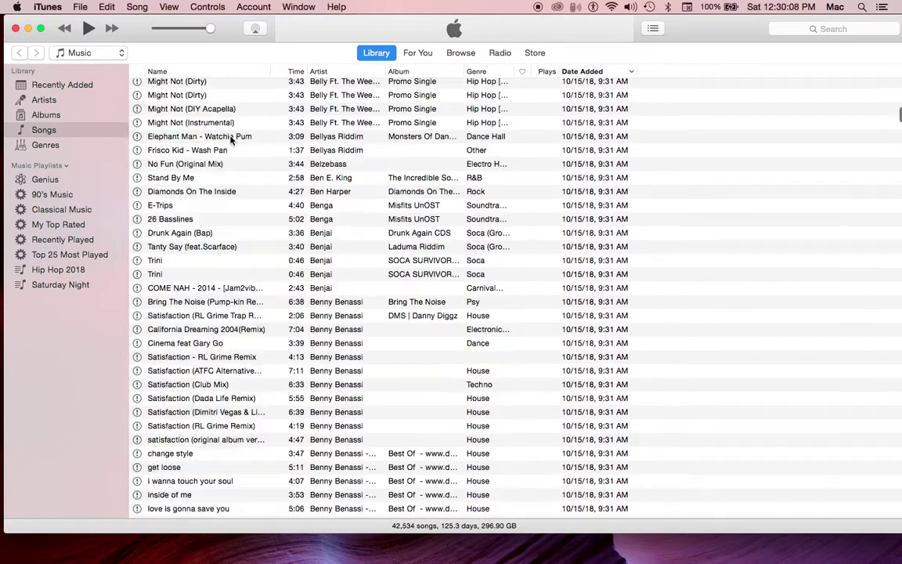
pyautogui.scroll(-10, 231, 139)
pyautogui.click(228, 136)
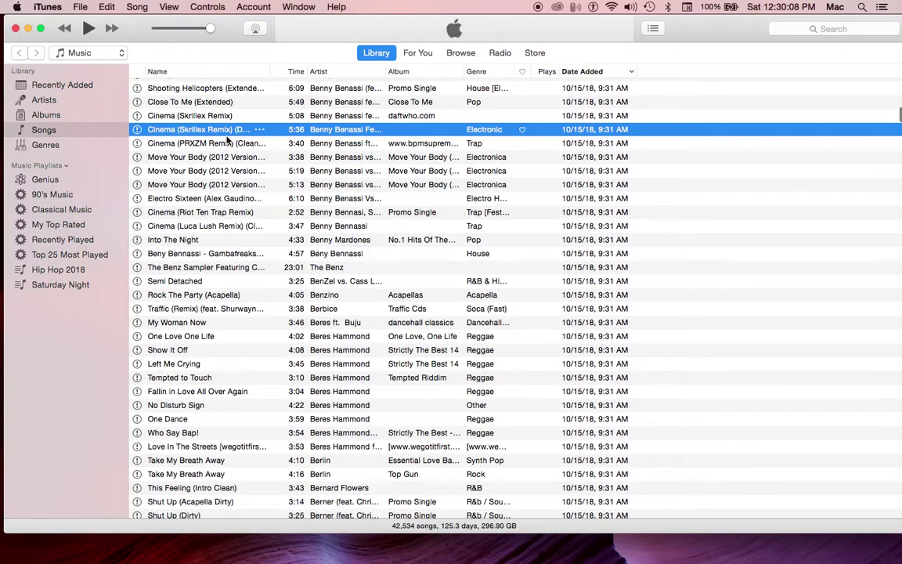
pyautogui.doubleClick(228, 138)
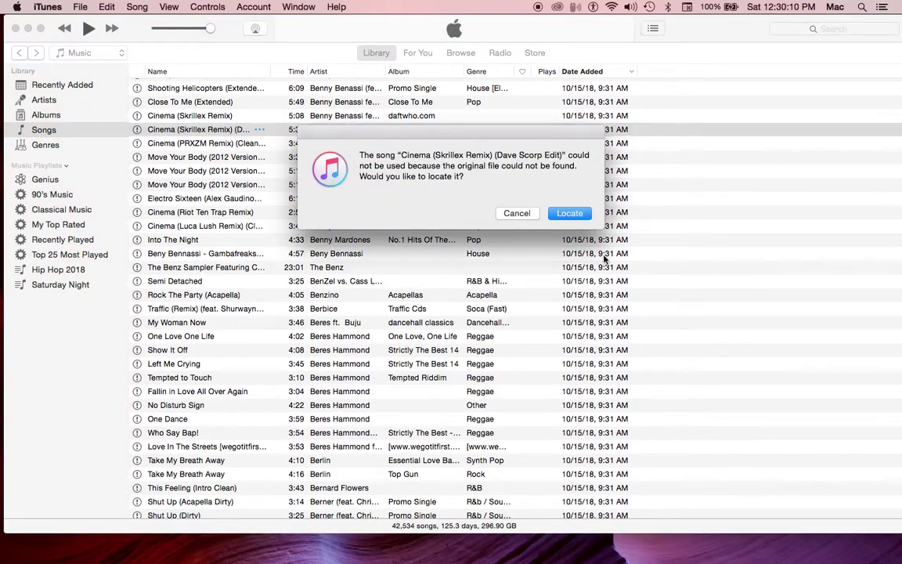
pyautogui.click(515, 213)
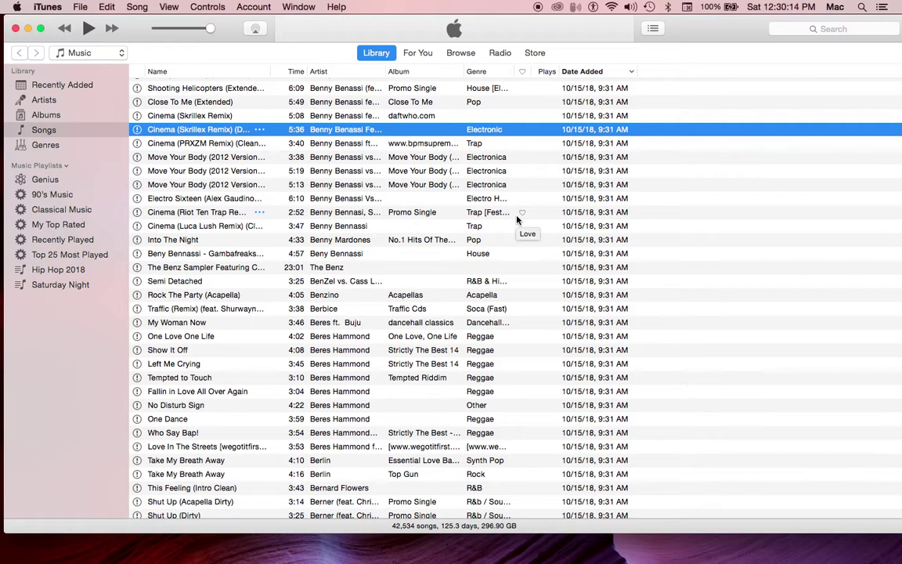
# Select all 42,534 songs in the library
pyautogui.press('super+a')
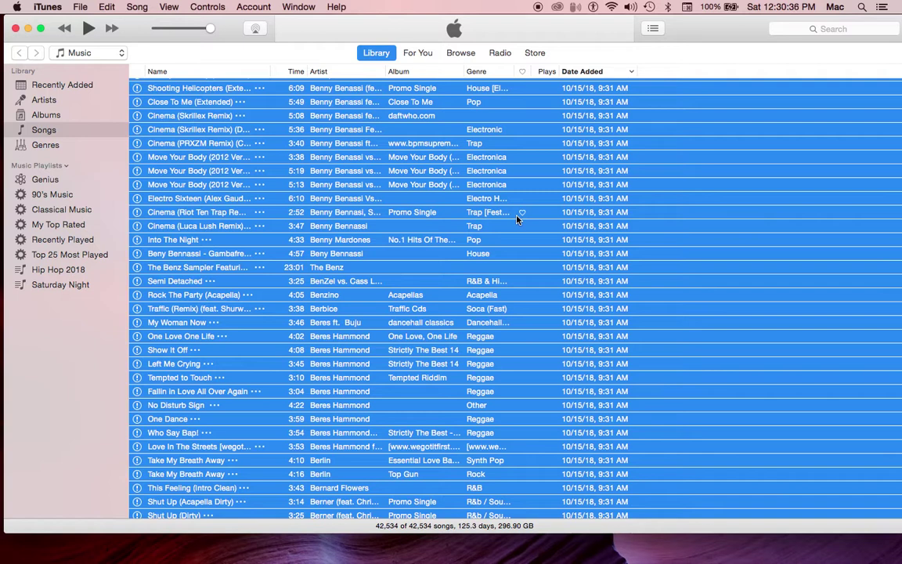
pyautogui.moveTo(634, 552)
pyautogui.moveTo(161, 551)
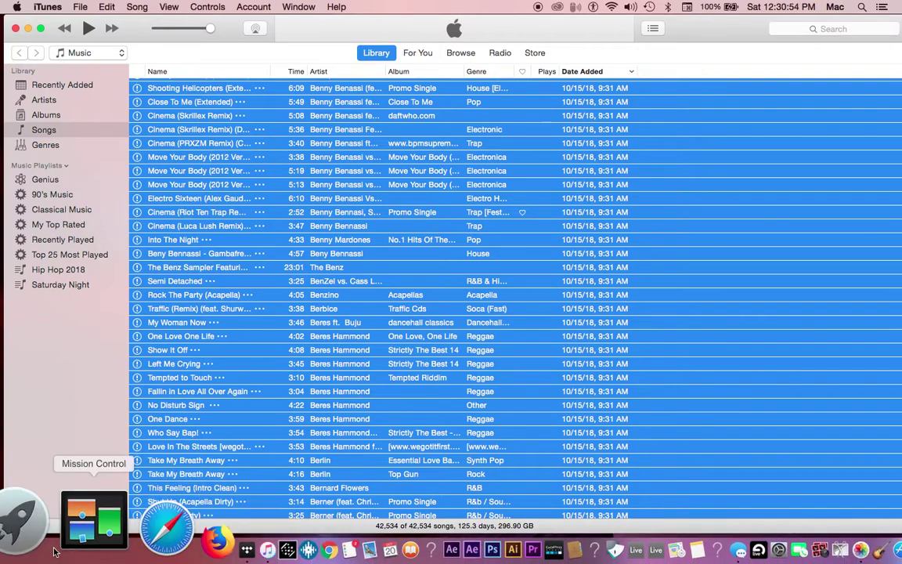
# Hide iTunes and expand the new Automatically Add to iTunes folder on the drive in Finder
pyautogui.click(27, 535)
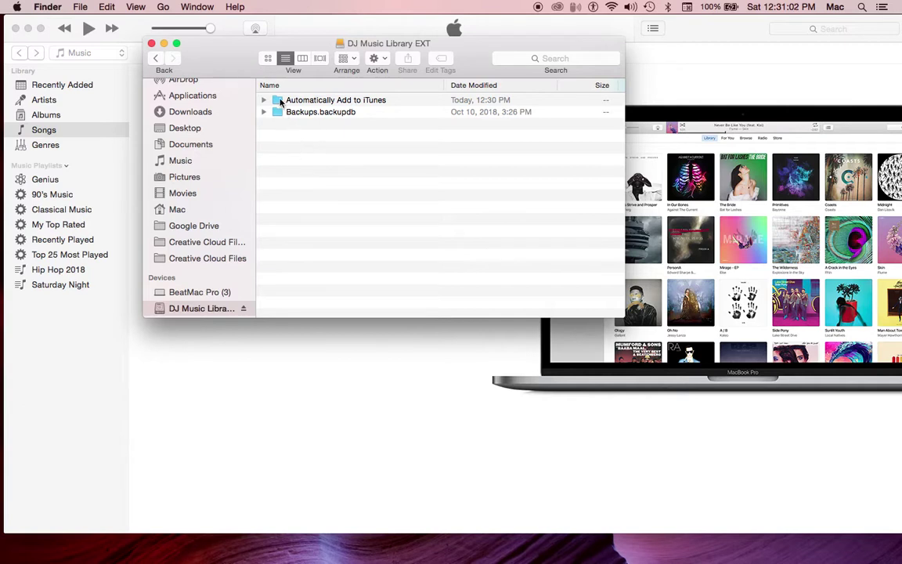
pyautogui.click(364, 472)
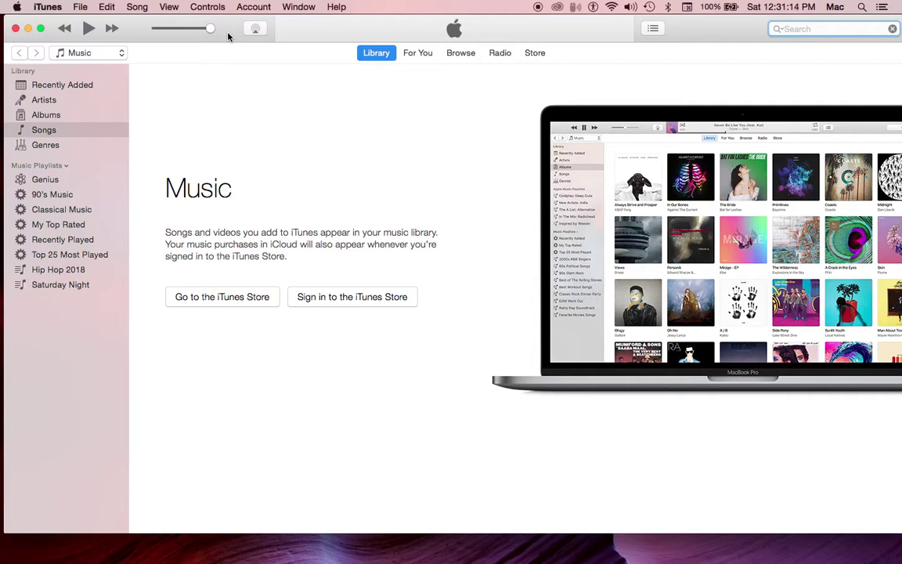
pyautogui.press('super+h')
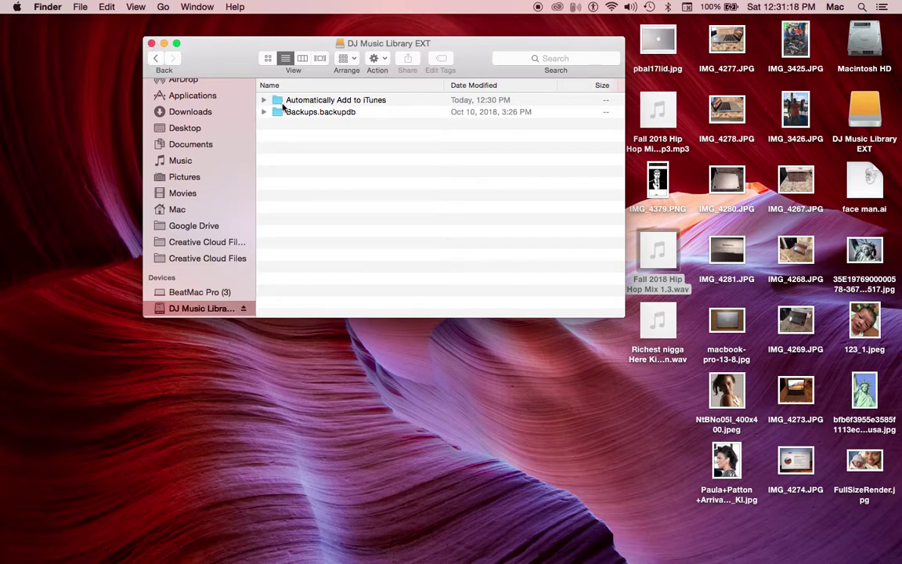
pyautogui.click(263, 100)
# Return to iTunes and open the Advanced preferences
pyautogui.moveTo(266, 558)
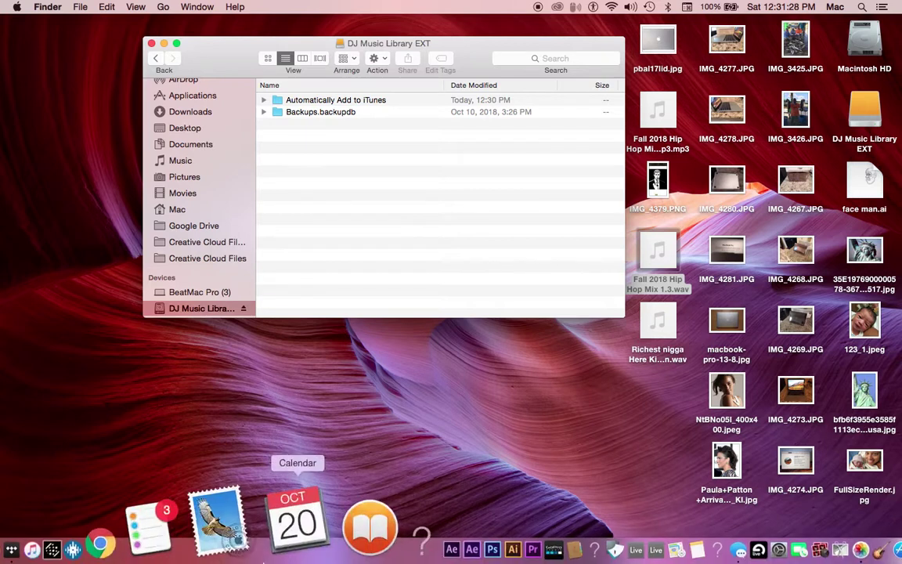
pyautogui.click(151, 525)
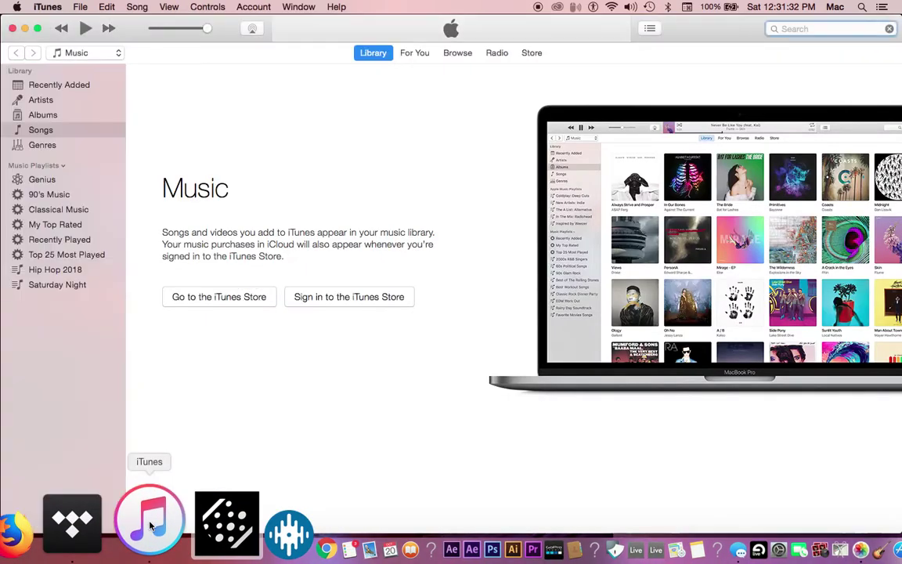
pyautogui.click(80, 7)
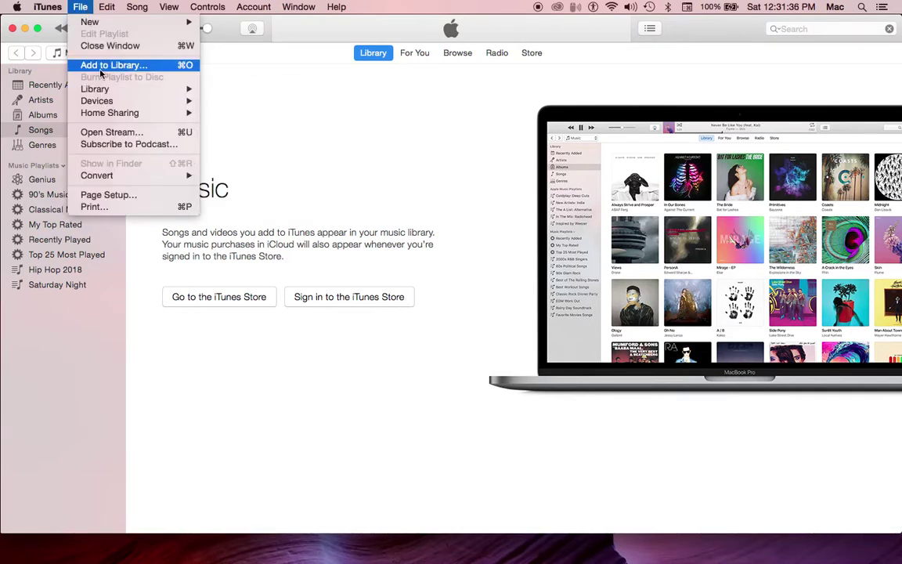
pyautogui.moveTo(108, 6)
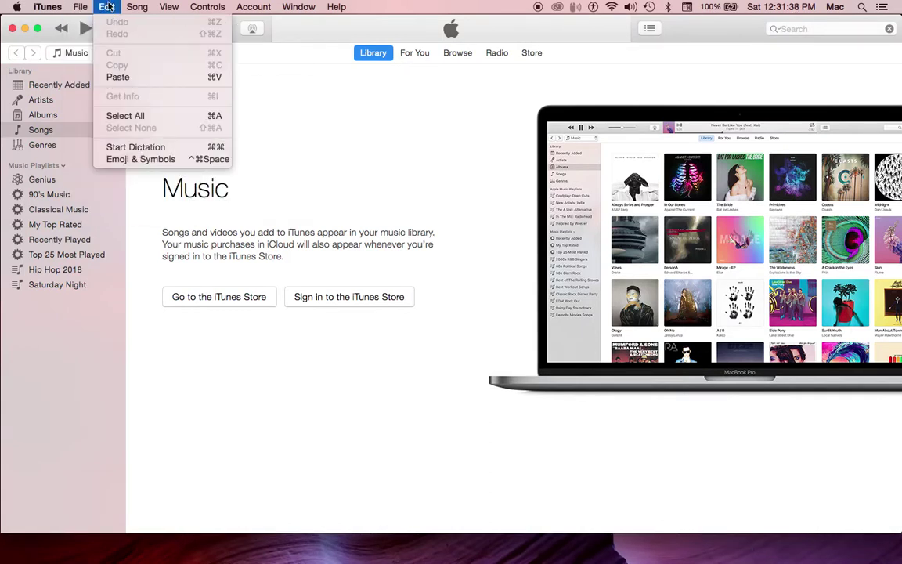
pyautogui.moveTo(80, 7)
pyautogui.moveTo(39, 7)
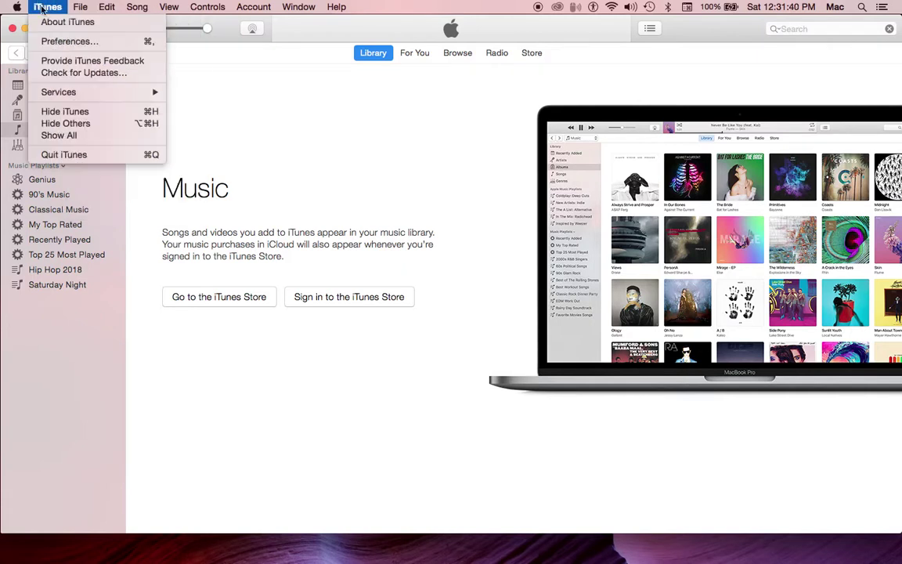
pyautogui.click(68, 41)
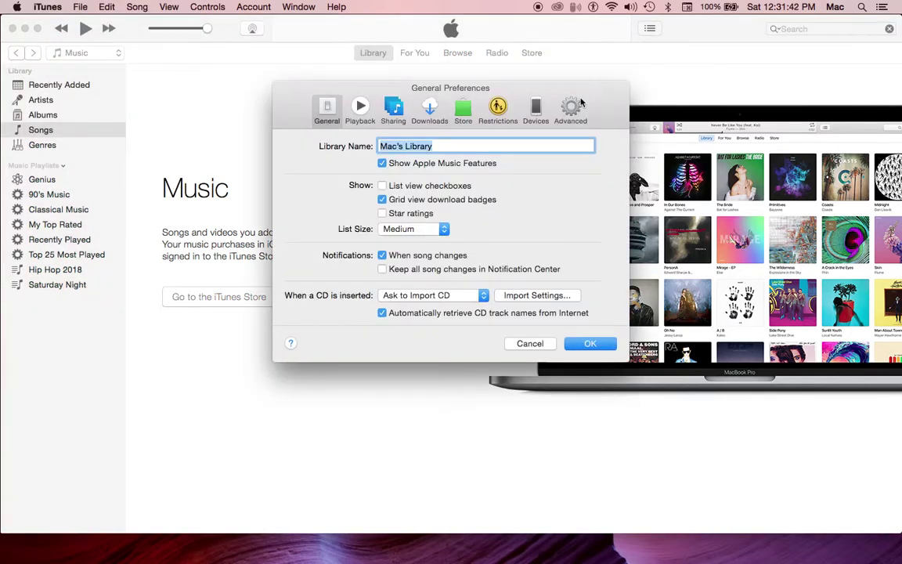
pyautogui.click(565, 107)
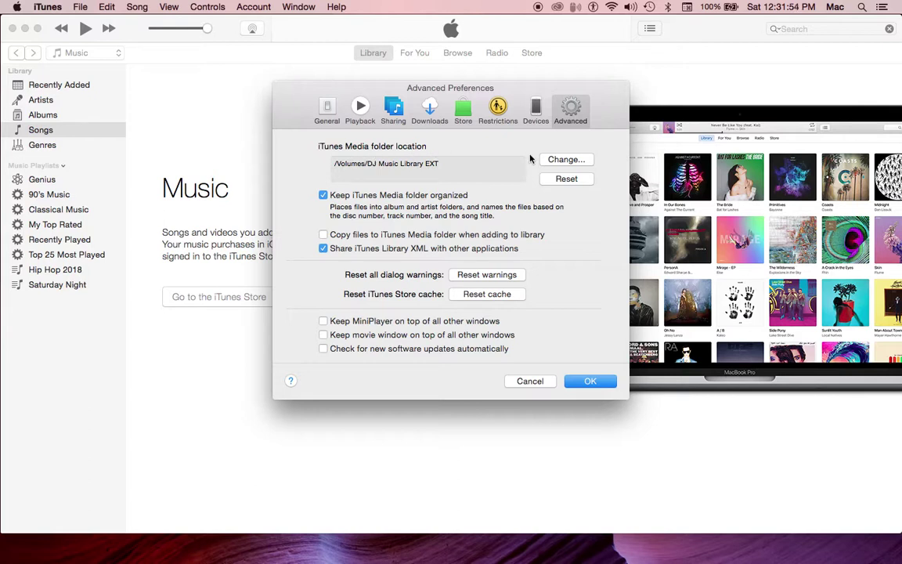
# Back out of the media folder chooser without creating a folder, keeping the DJ Music Library EXT location
pyautogui.click(555, 160)
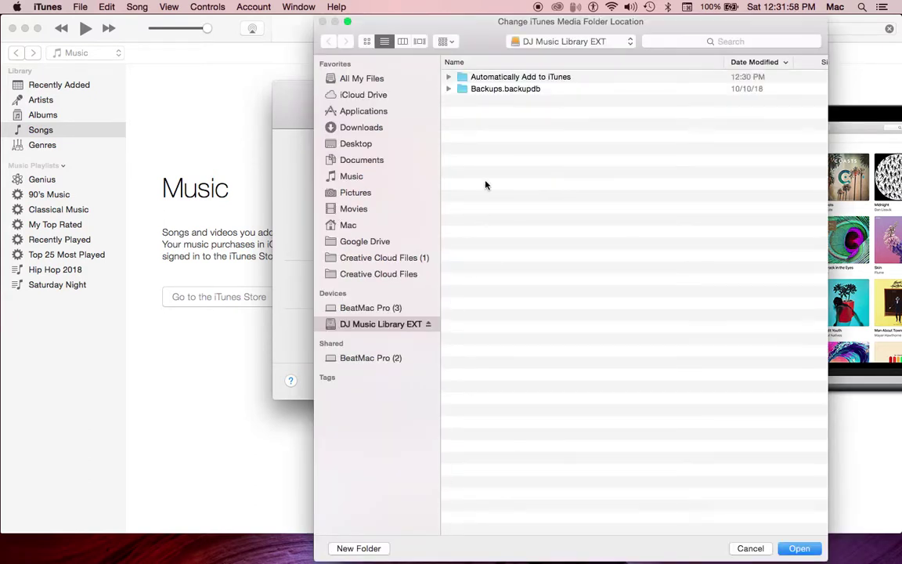
pyautogui.click(358, 548)
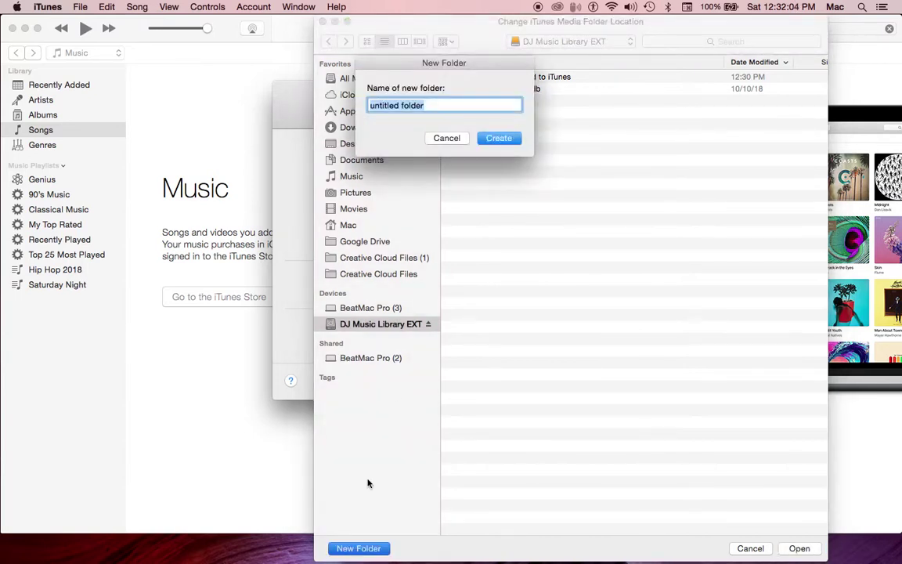
pyautogui.click(450, 140)
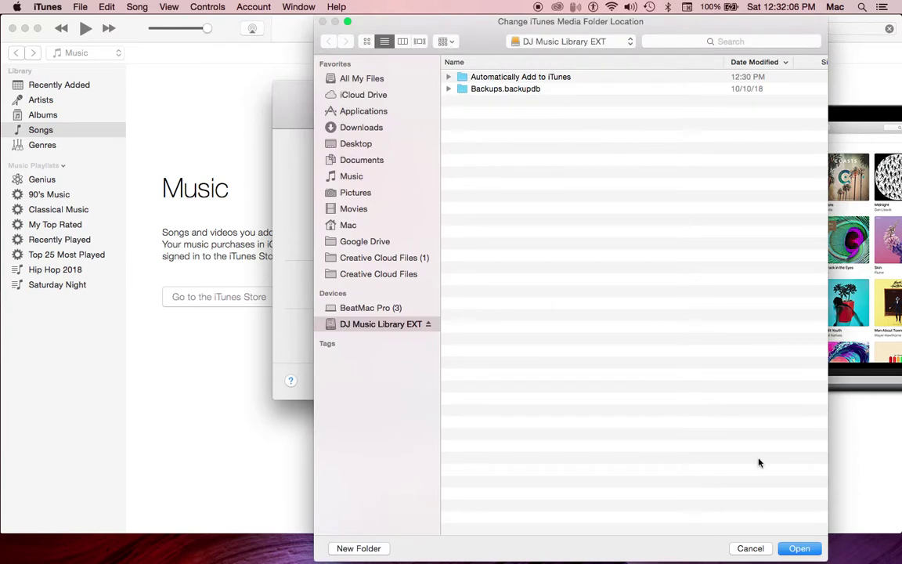
pyautogui.click(750, 548)
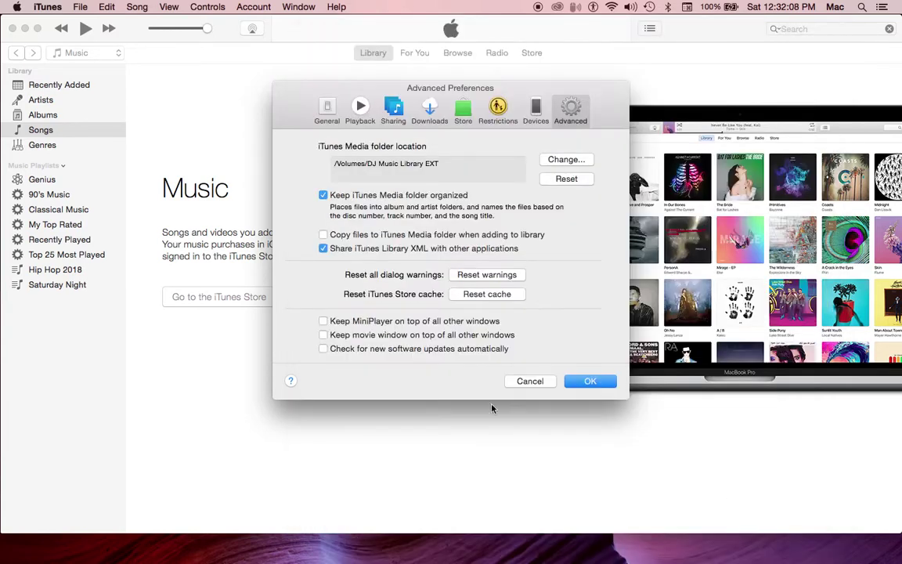
pyautogui.click(529, 381)
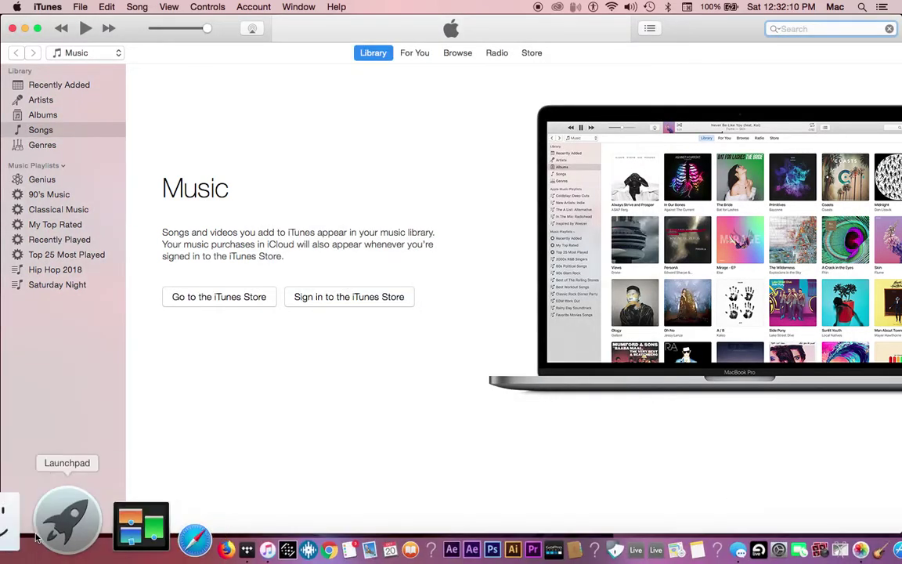
# Browse Music > iTunes > iTunes Media > Music in Finder, checking DJ Beat and Unknown Artist
pyautogui.click(44, 533)
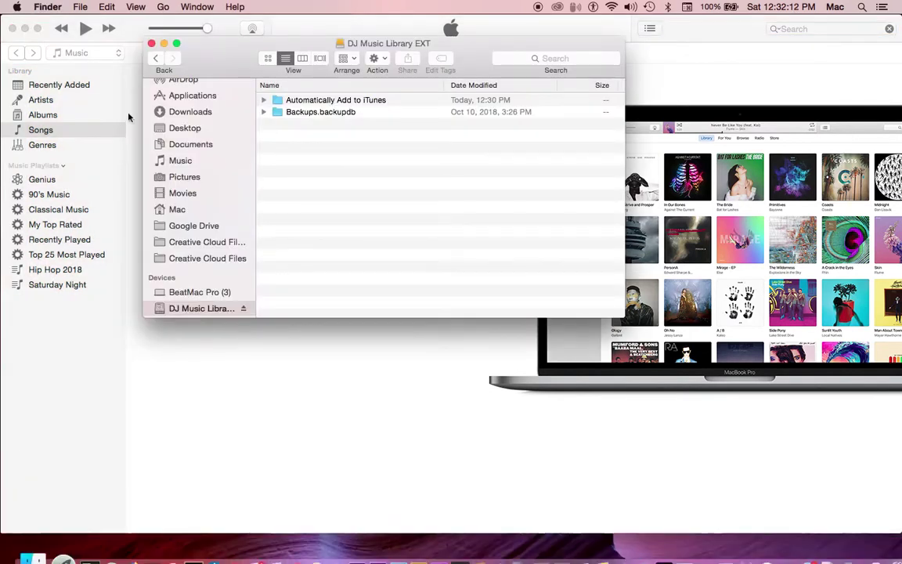
pyautogui.scroll(1, 176, 178)
pyautogui.click(181, 175)
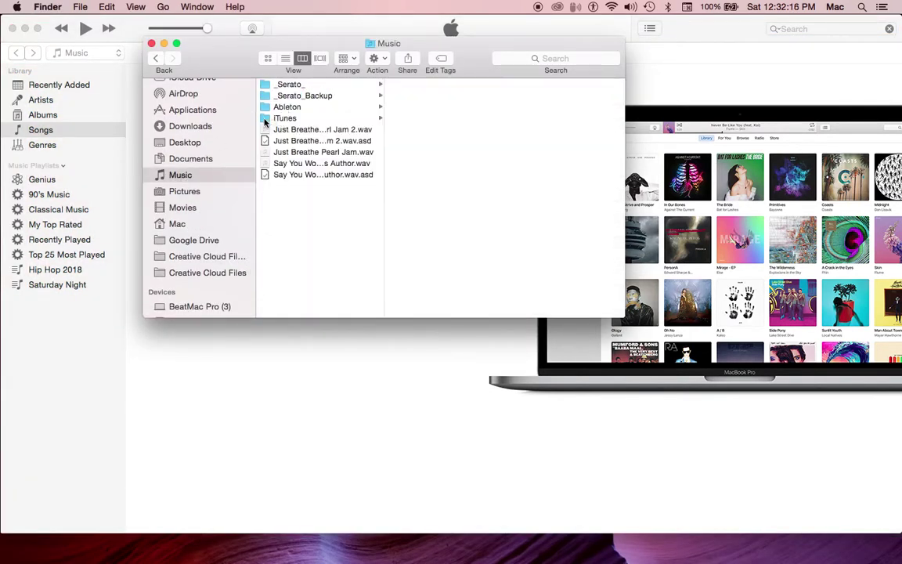
pyautogui.click(265, 122)
pyautogui.click(423, 129)
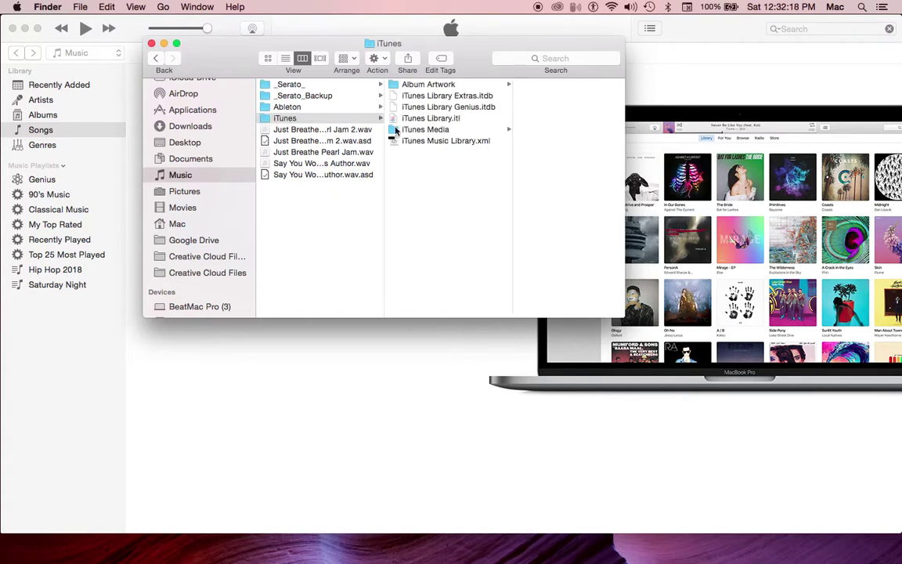
pyautogui.click(518, 96)
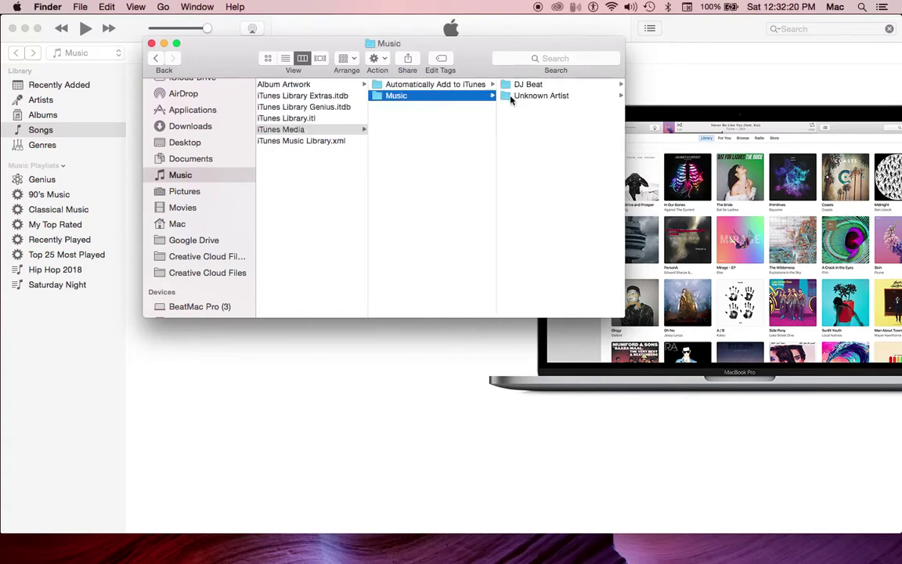
pyautogui.click(518, 87)
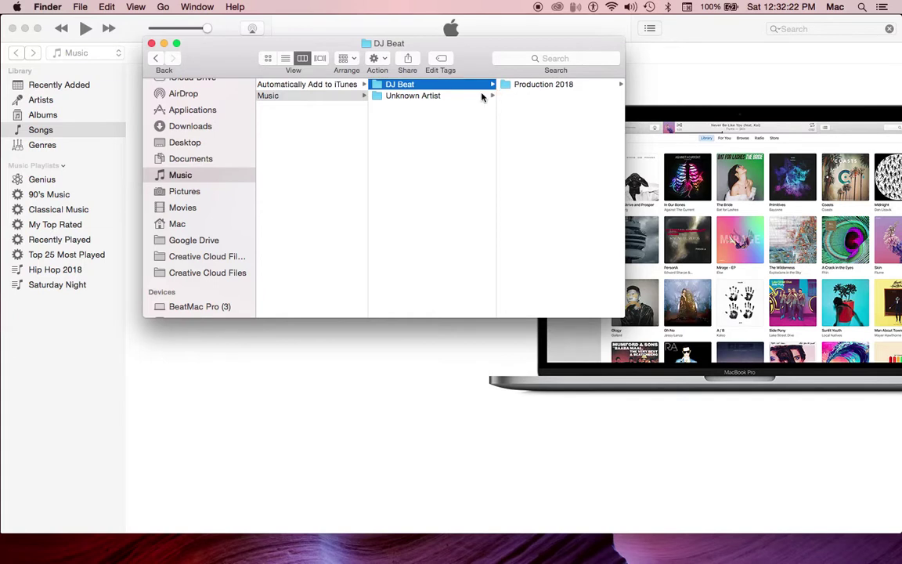
pyautogui.click(433, 98)
# Copy the iTunes folder from the Mac's Music folder
pyautogui.hscroll(-5, 314, 118)
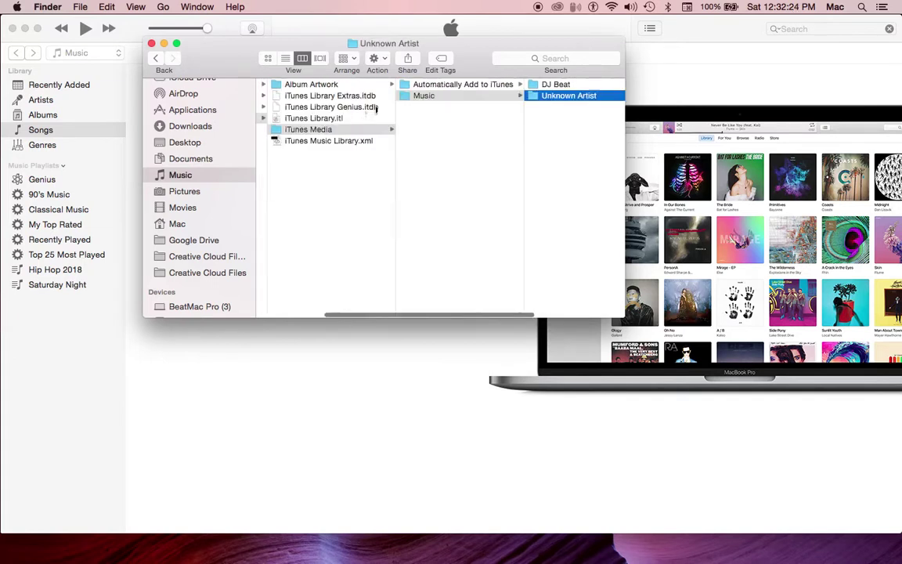
pyautogui.click(266, 119)
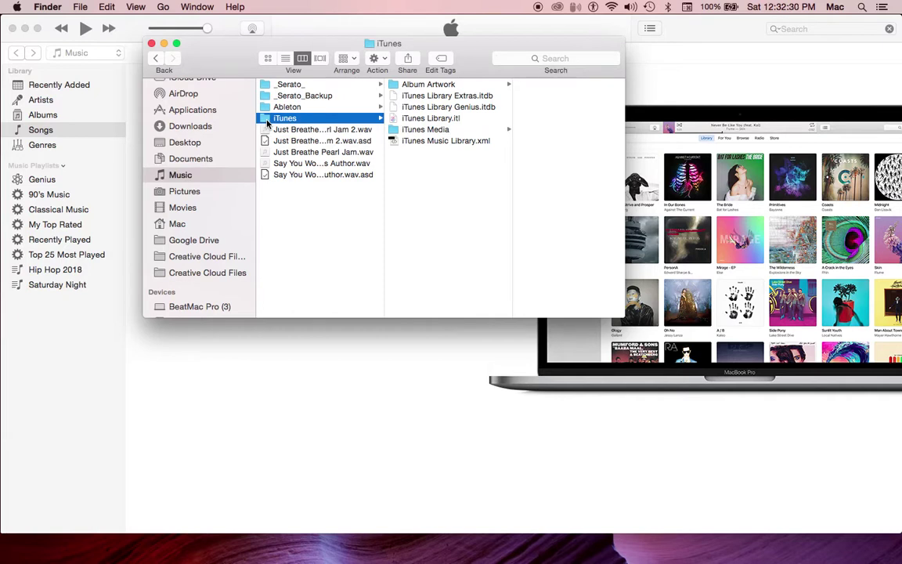
pyautogui.press('super+c')
# Paste the iTunes folder (1,304 items, 20.1 MB) onto the DJ Music Library EXT drive
pyautogui.scroll(-2, 175, 298)
pyautogui.click(195, 293)
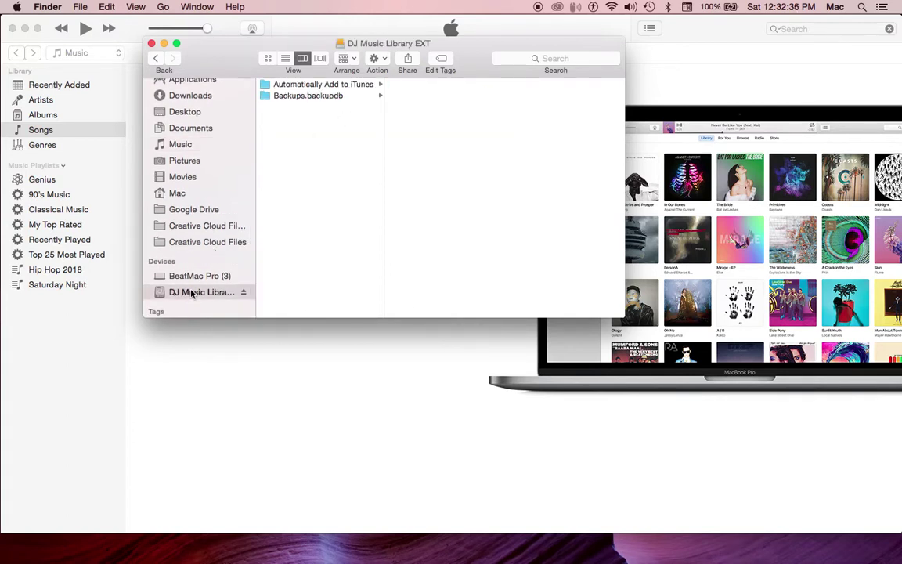
pyautogui.click(299, 178)
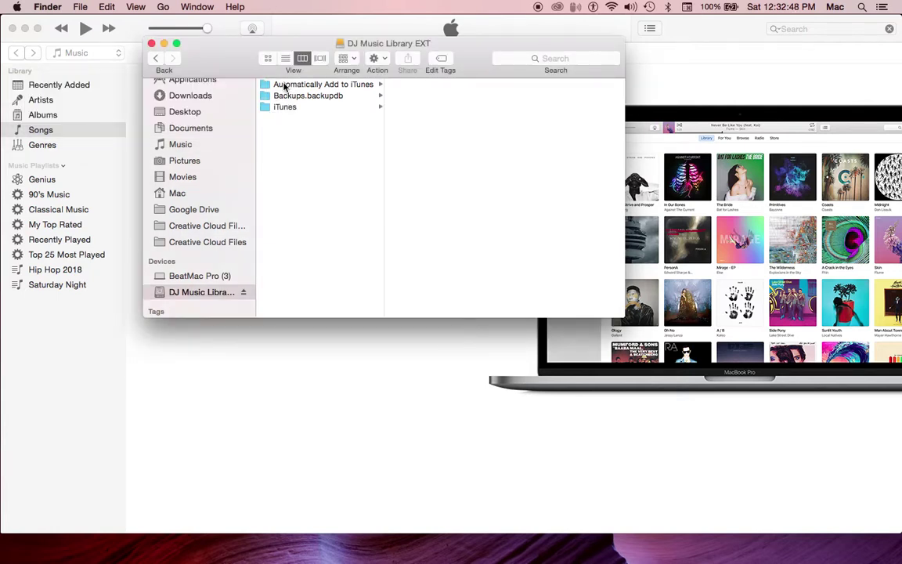
pyautogui.click(285, 87)
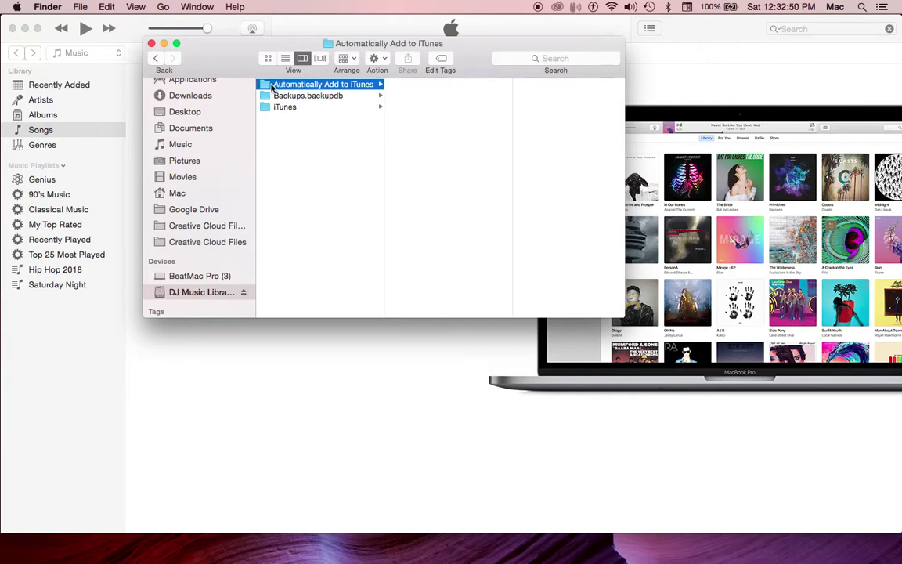
# Delete the root Automatically Add to iTunes folder, inspect the copied iTunes Media, and eject the drive
pyautogui.press('super+BackSpace')
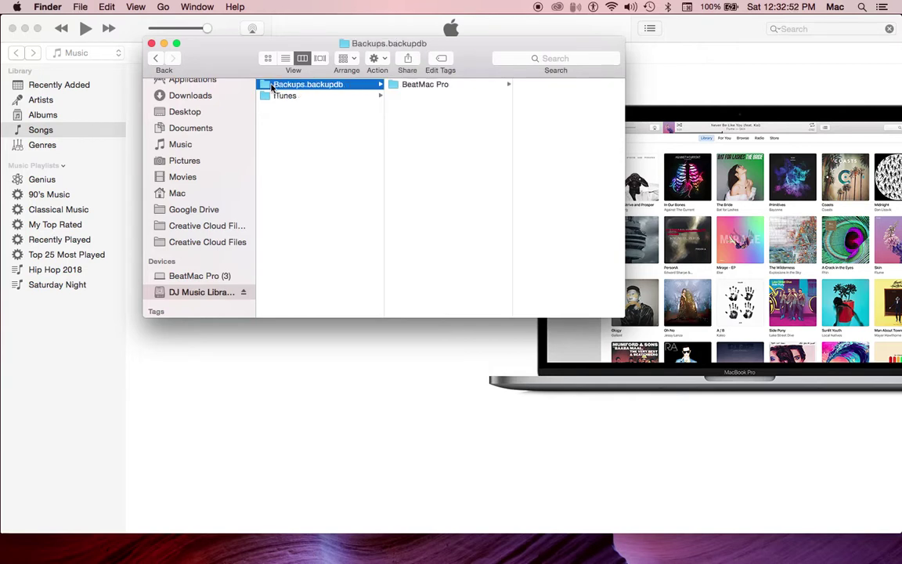
pyautogui.click(275, 95)
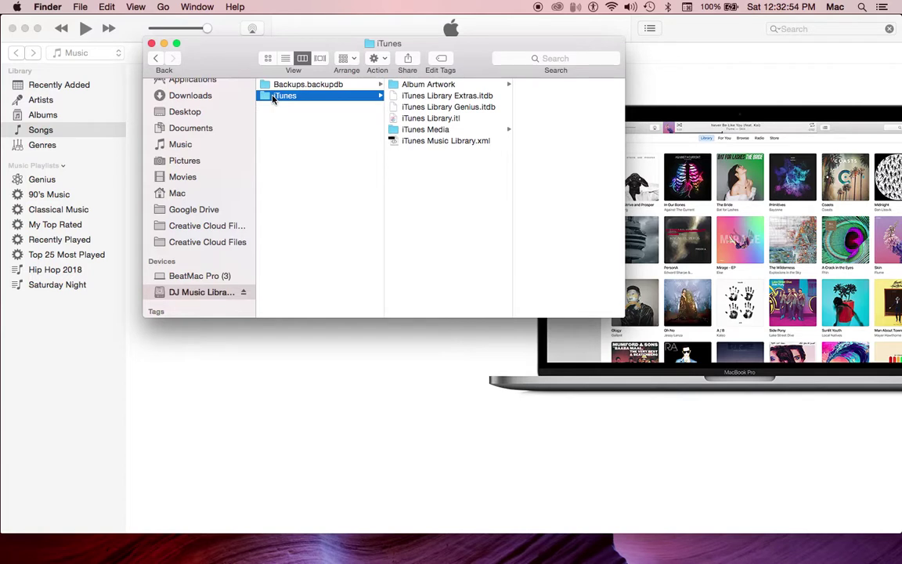
pyautogui.click(395, 130)
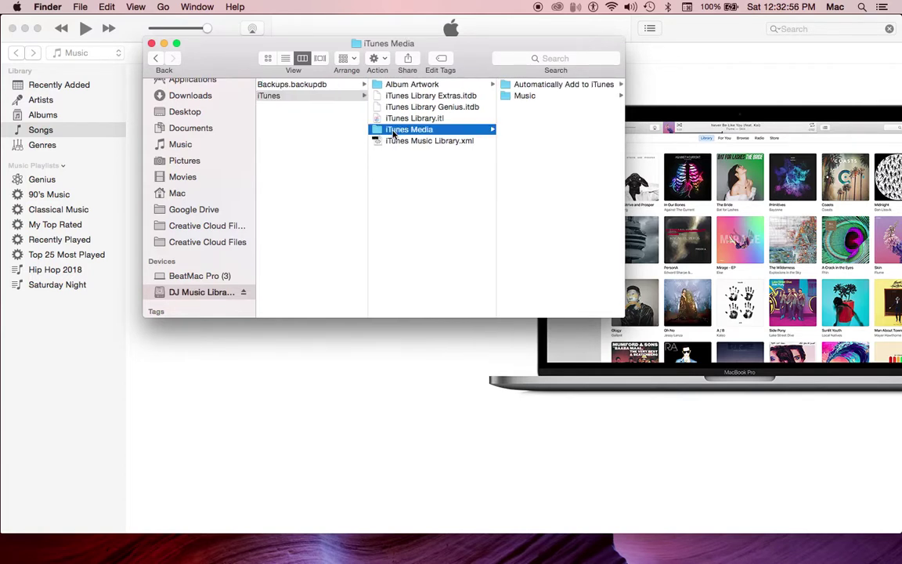
pyautogui.click(528, 84)
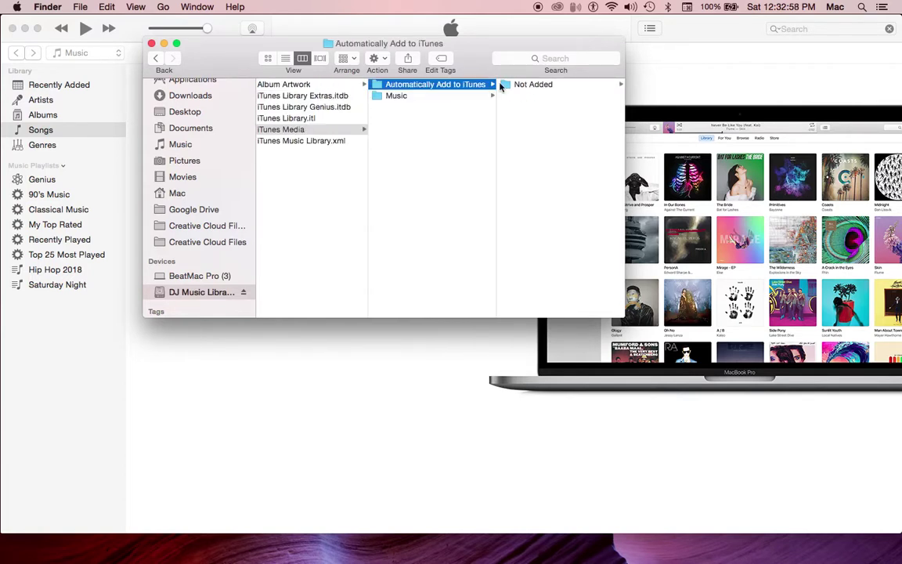
pyautogui.click(385, 96)
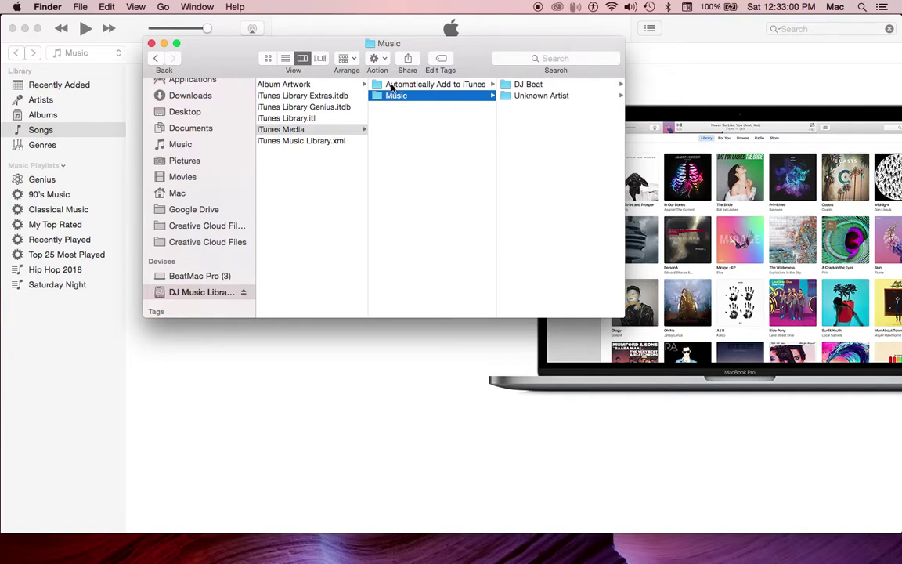
pyautogui.click(393, 87)
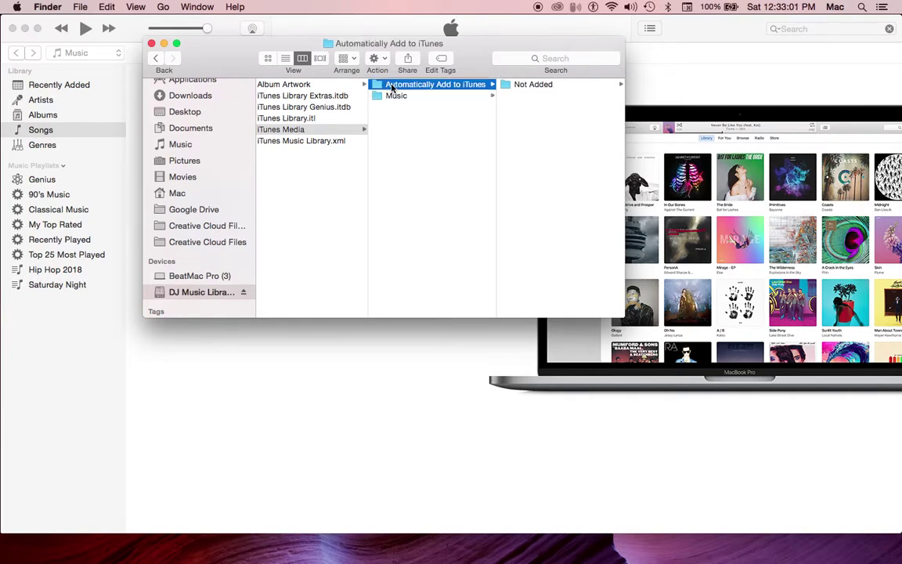
pyautogui.click(242, 293)
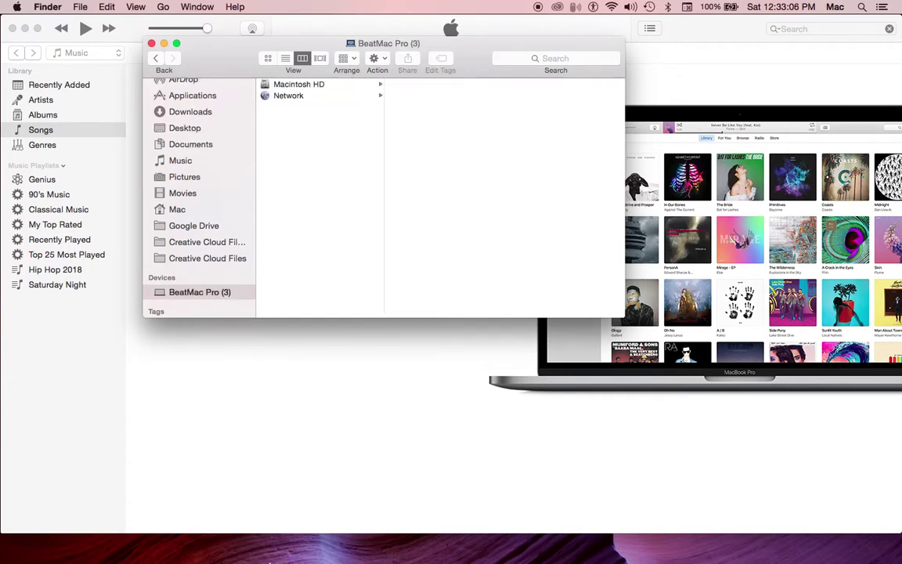
# Open the remounted drive's iTunes folder, showing iTunes Library.itl, iTunes Media and Album Artwork
pyautogui.moveTo(271, 557)
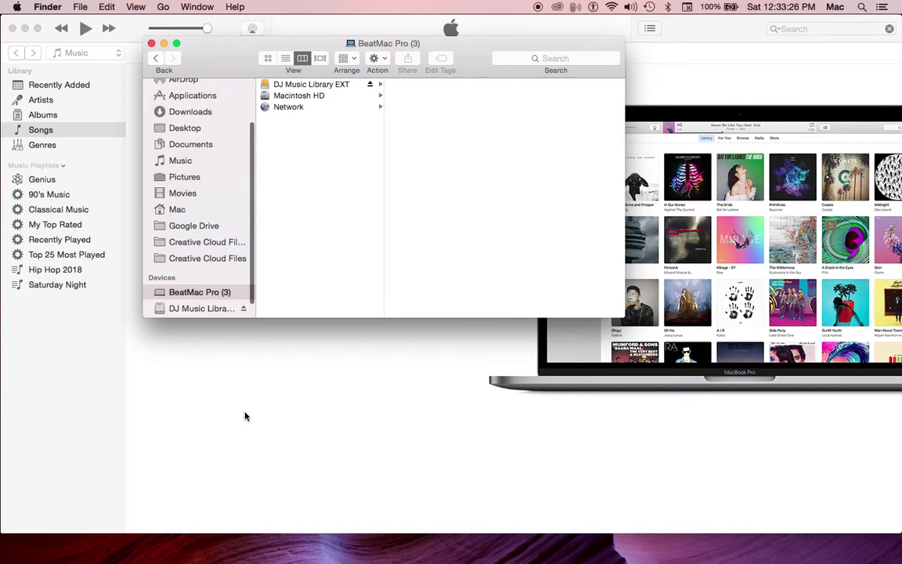
pyautogui.moveTo(442, 548)
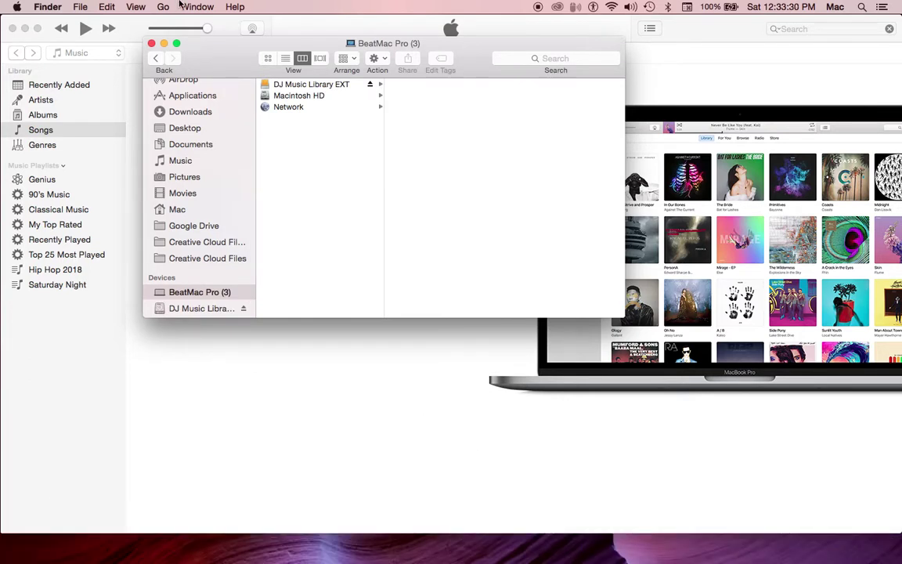
pyautogui.doubleClick(317, 86)
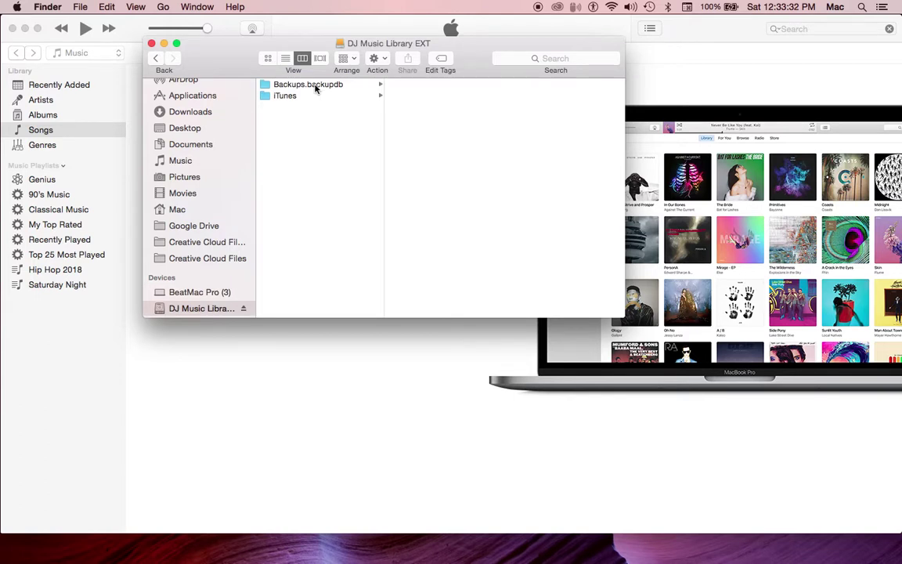
pyautogui.click(283, 95)
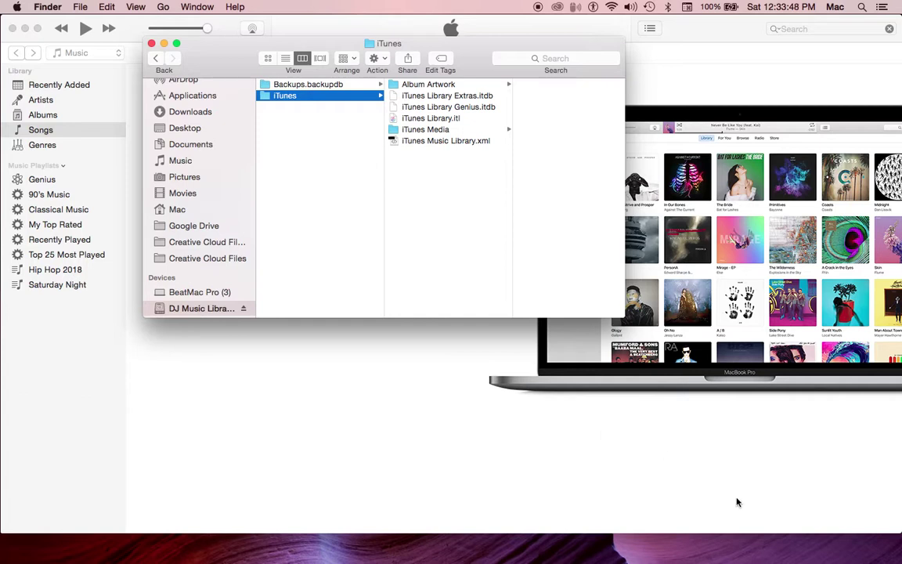
# Bring QuickTime Player to the front from the Dock, leaving the drive's iTunes folder open in Finder
pyautogui.moveTo(786, 557)
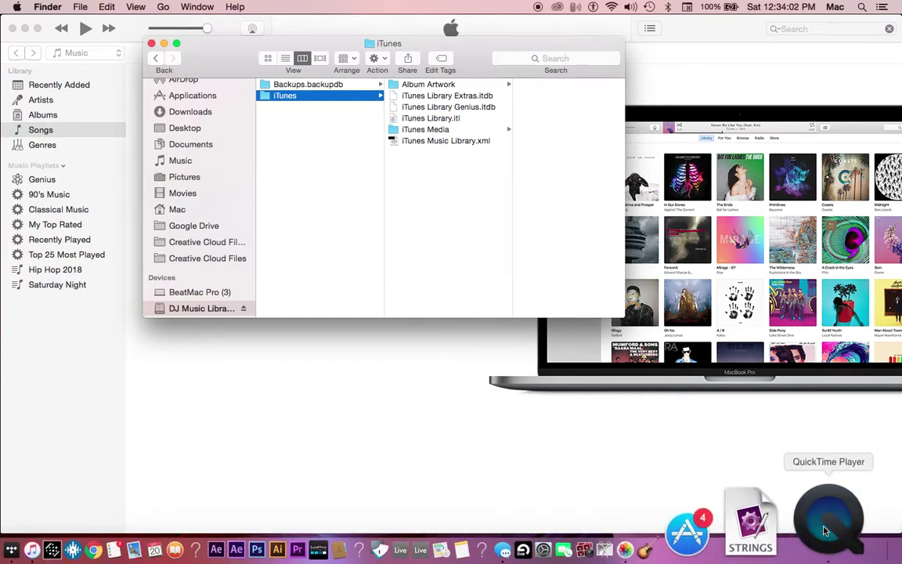
pyautogui.click(824, 530)
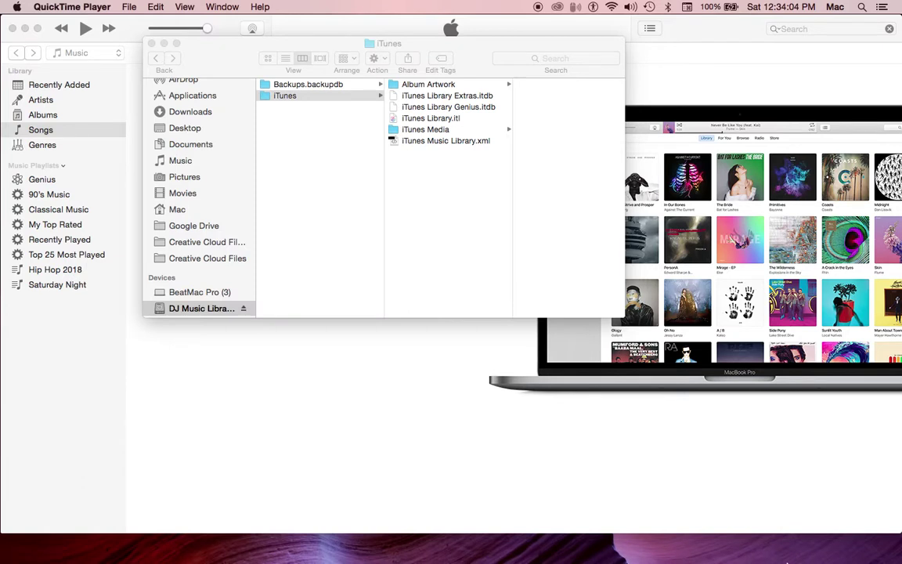